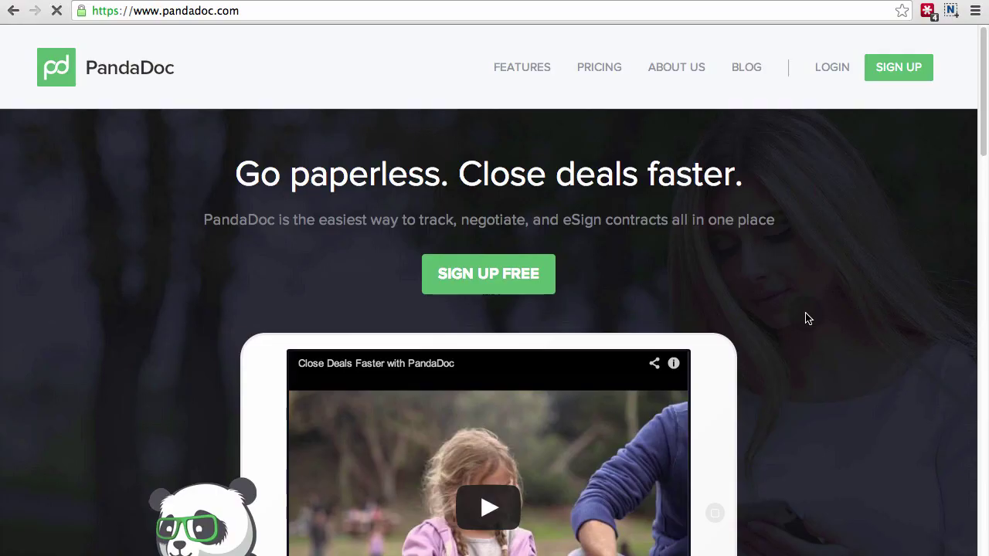
Step: Log in from the pandadoc.com homepage to reach the account dashboard
left_click(826, 72)
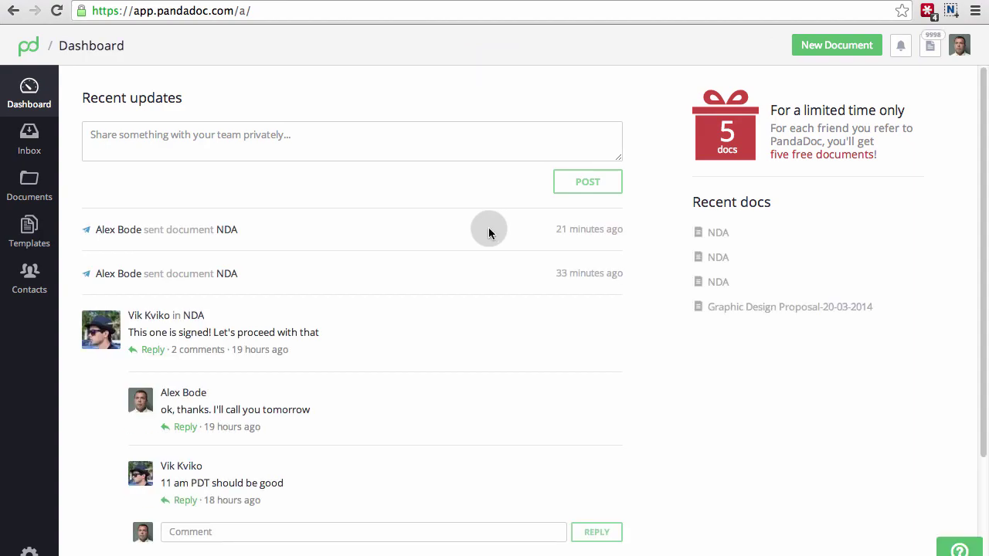
Step: Start a new document and look over the upload sources, choosing Google Drive
left_click(832, 45)
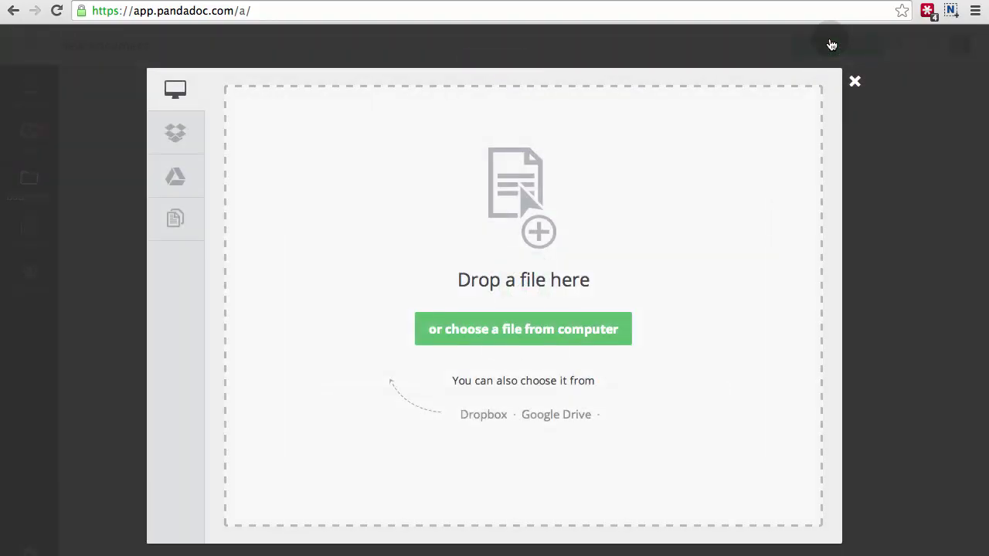
left_click(535, 333)
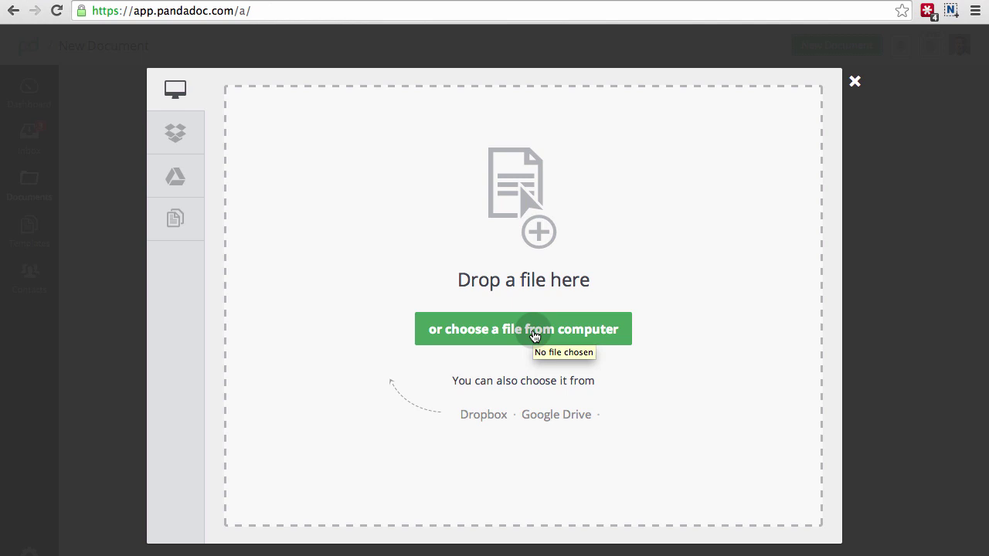
left_click(178, 133)
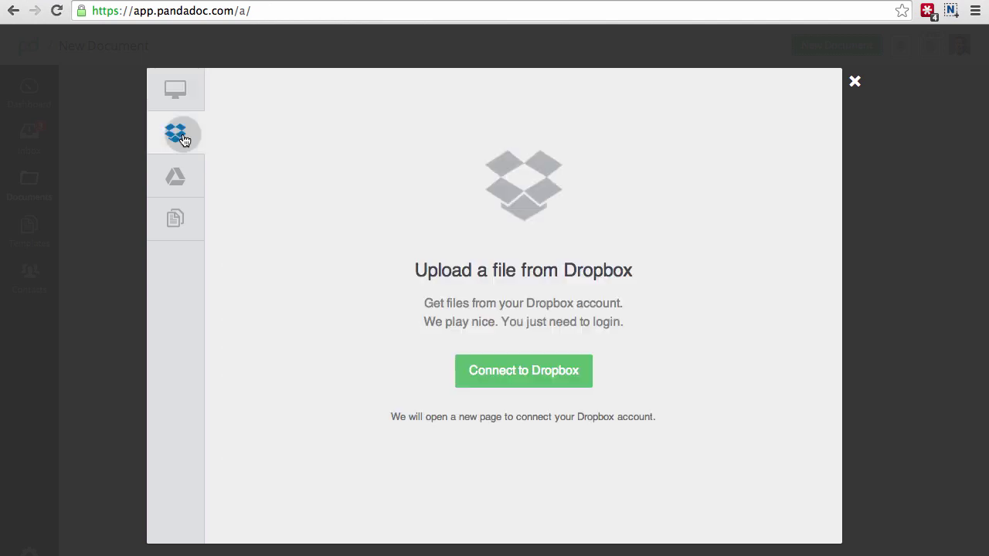
left_click(174, 182)
left_click(175, 219)
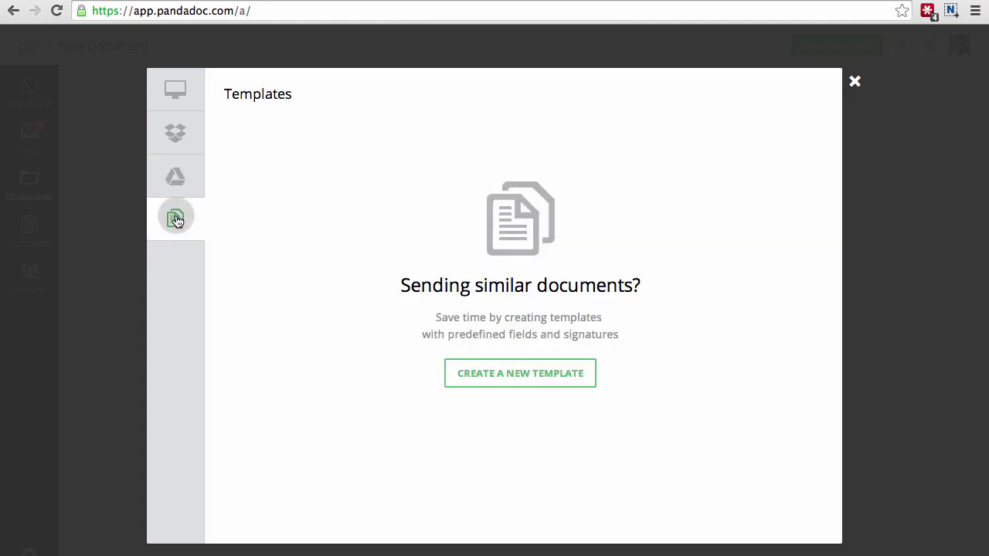
left_click(175, 176)
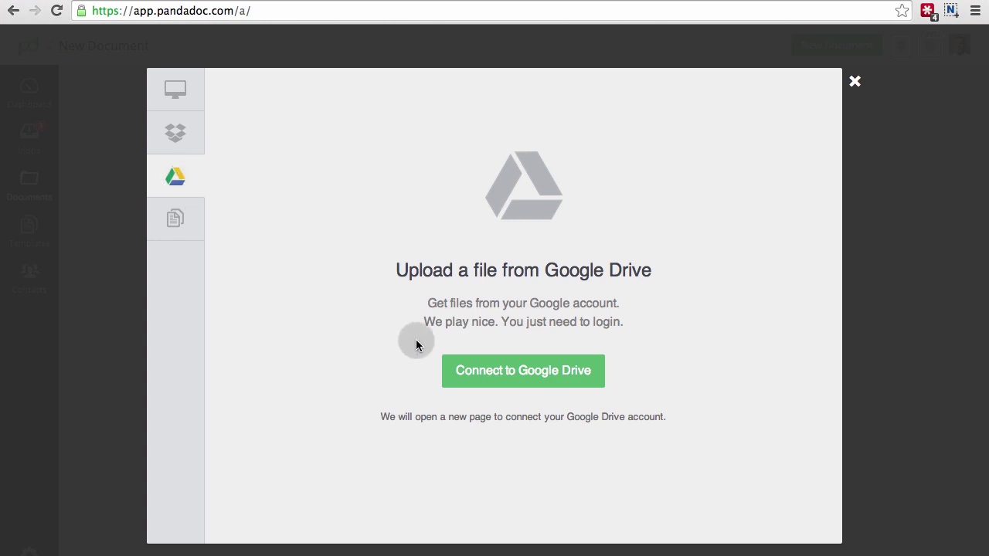
Step: Connect and authorize Google Drive, then pick NDA from the 2014 - Q1 folder
left_click(515, 361)
left_click(599, 282)
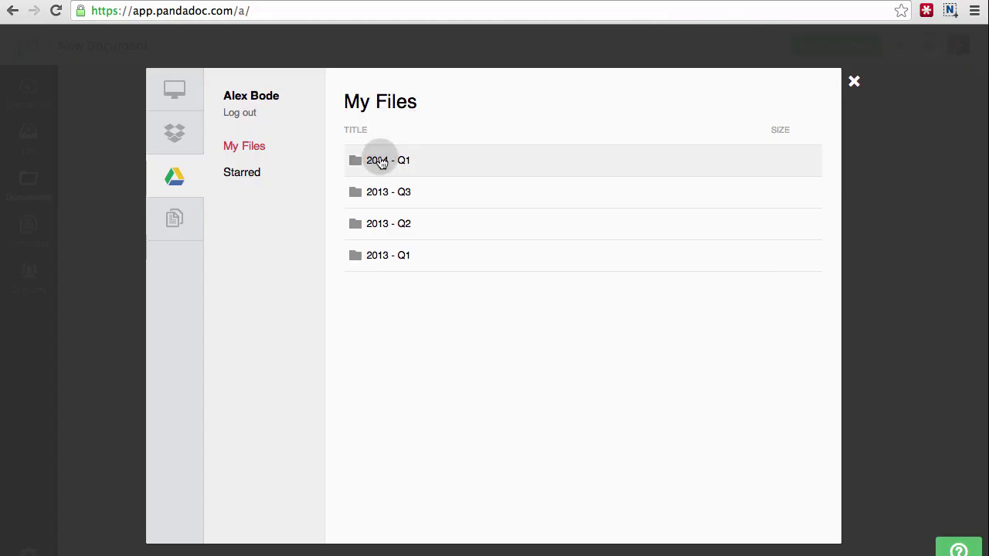
left_click(378, 160)
left_click(377, 171)
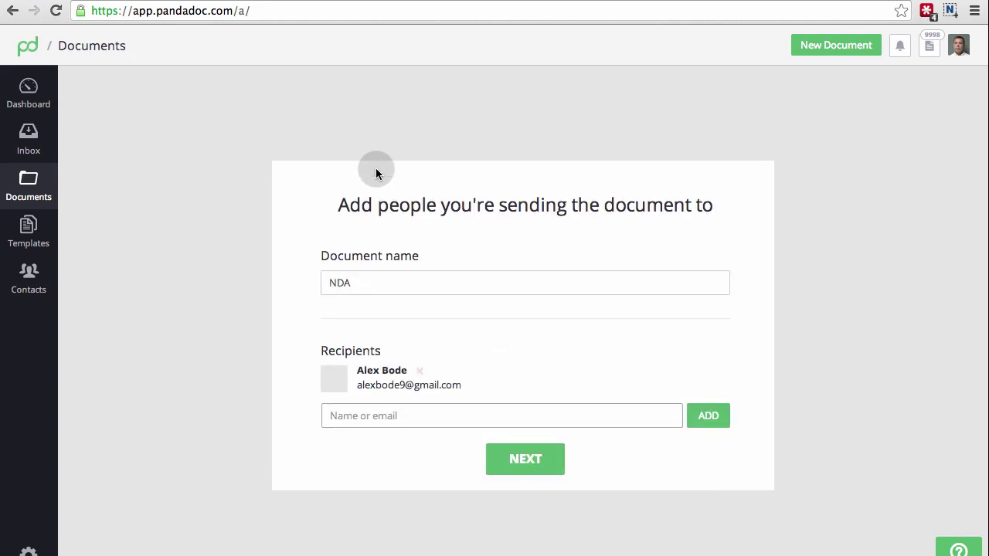
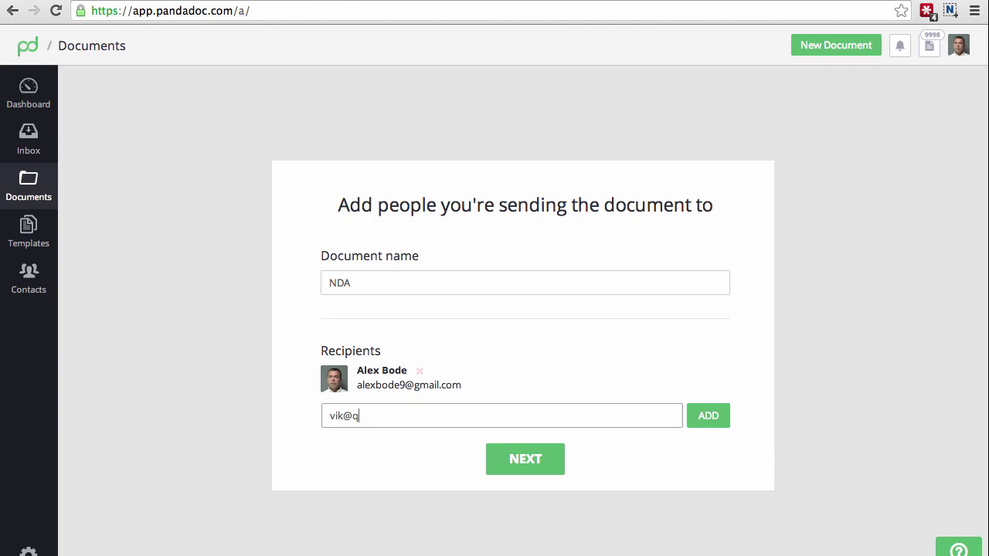
key("Return")
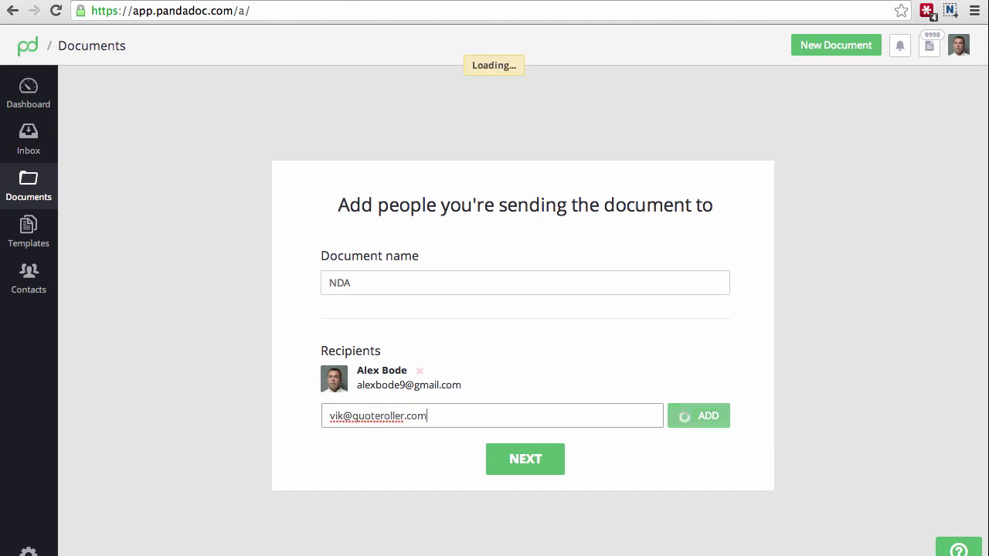
left_click(705, 415)
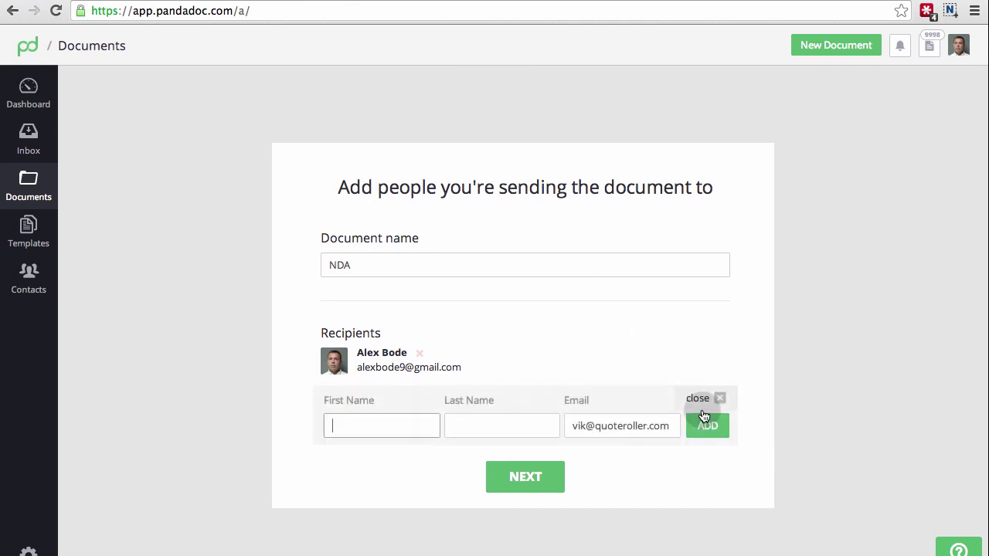
key("Tab")
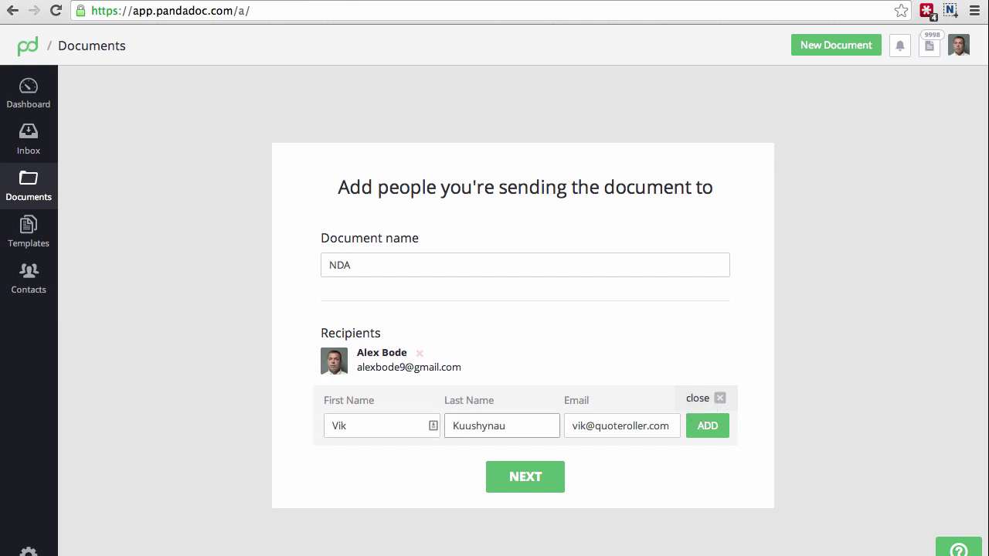
left_click(703, 427)
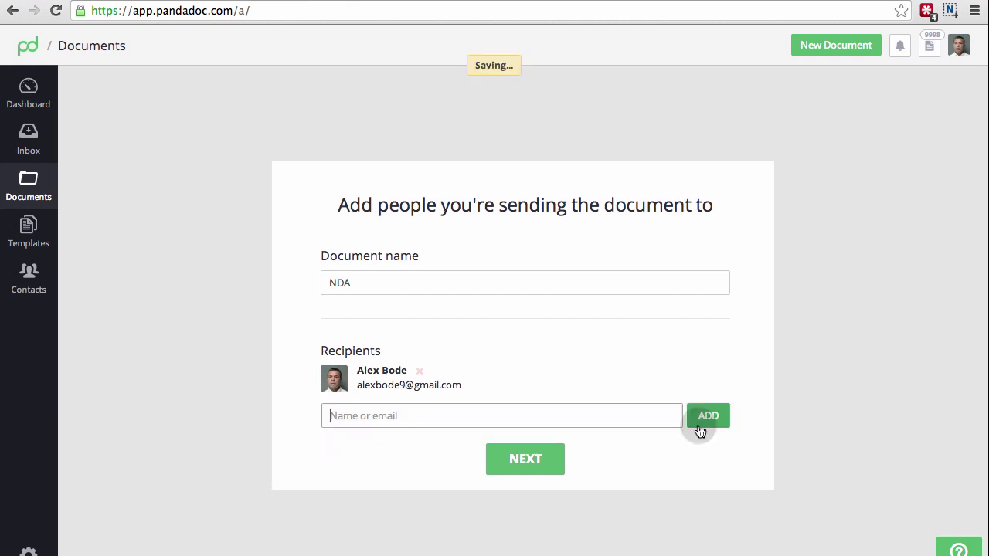
left_click(532, 481)
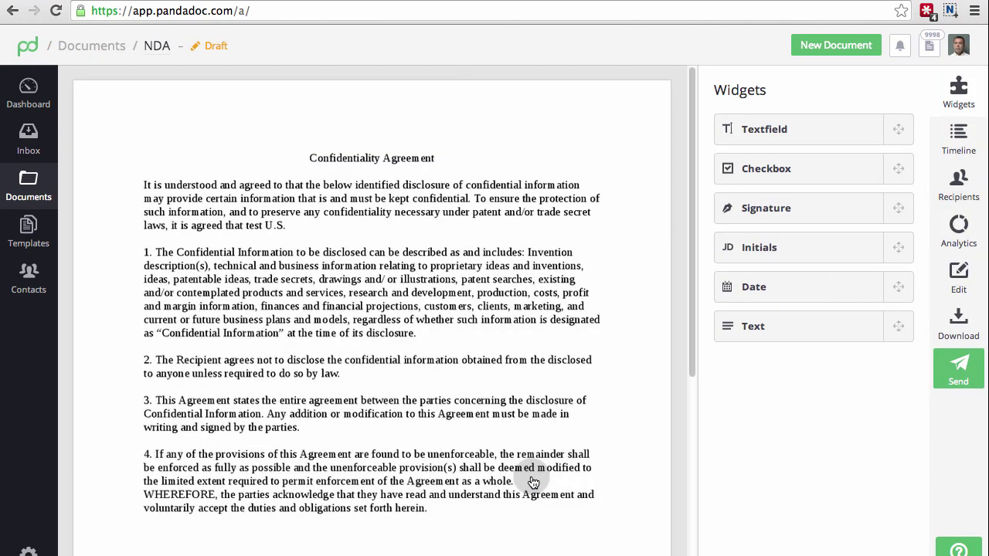
Step: Place a text field titled 'Name' beside Name: and assign it to the recipient
scroll(303, 313, "down", 5)
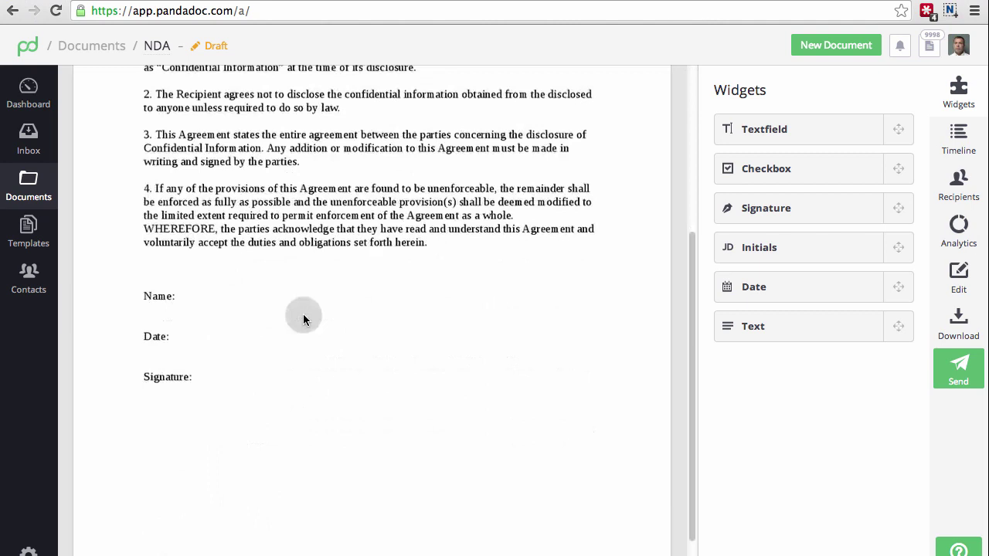
left_click_drag(760, 129, 234, 306)
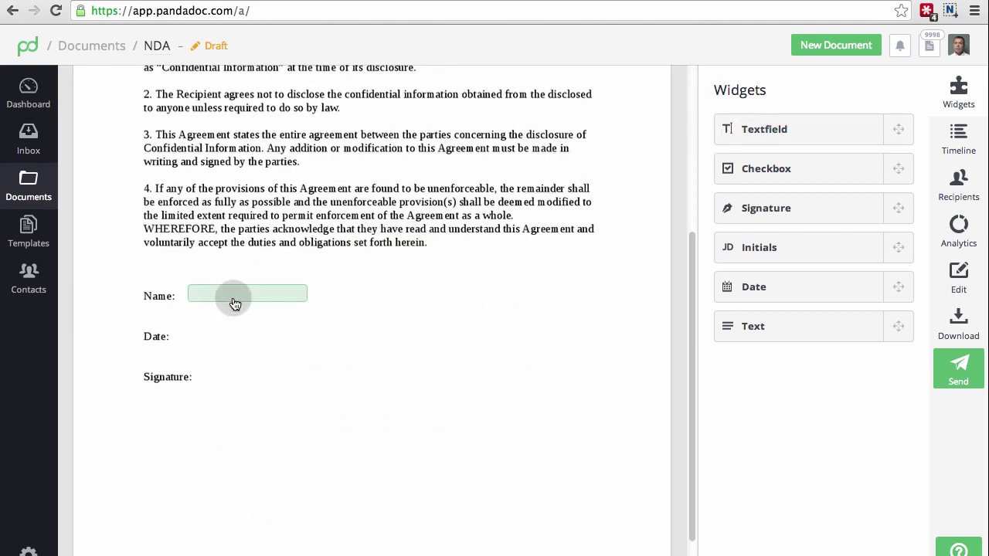
left_click(231, 297)
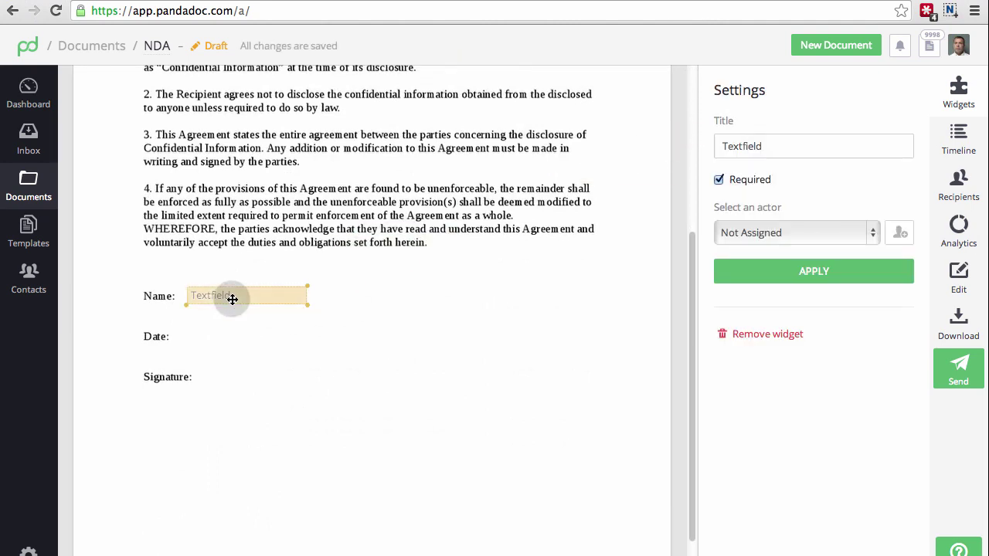
double_click(717, 146)
type("Name")
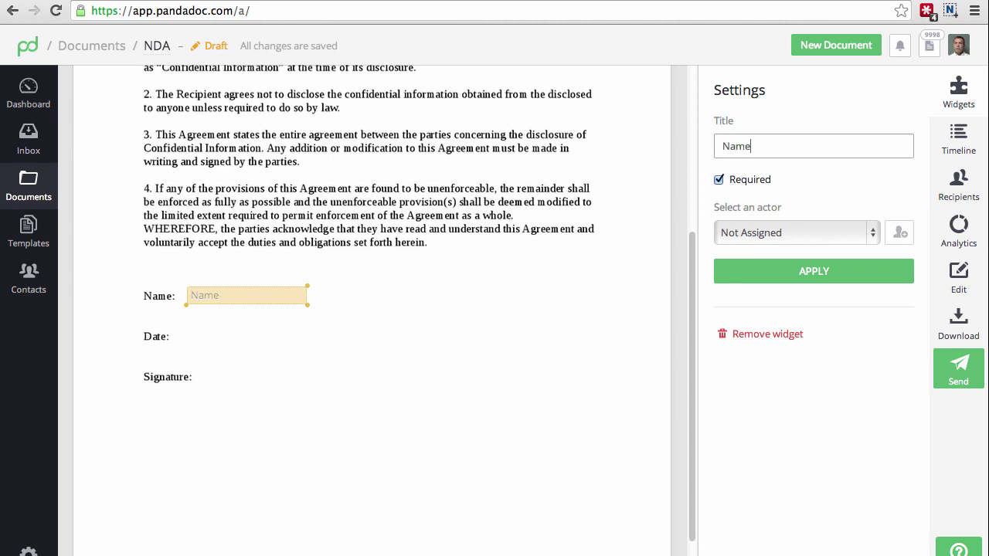
left_click(818, 233)
left_click(806, 272)
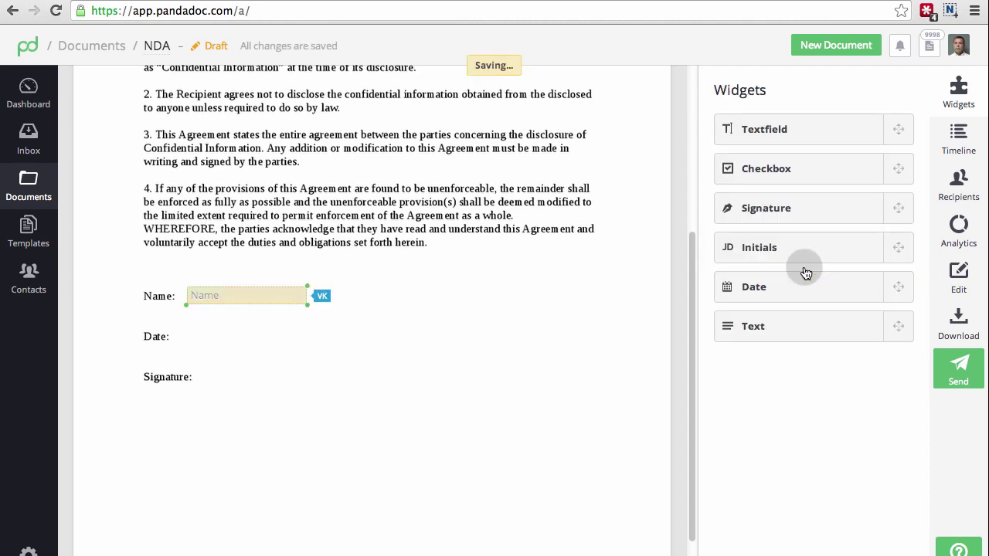
Step: Place a Date field beside Date: assigned to the recipient
left_click_drag(795, 286, 265, 339)
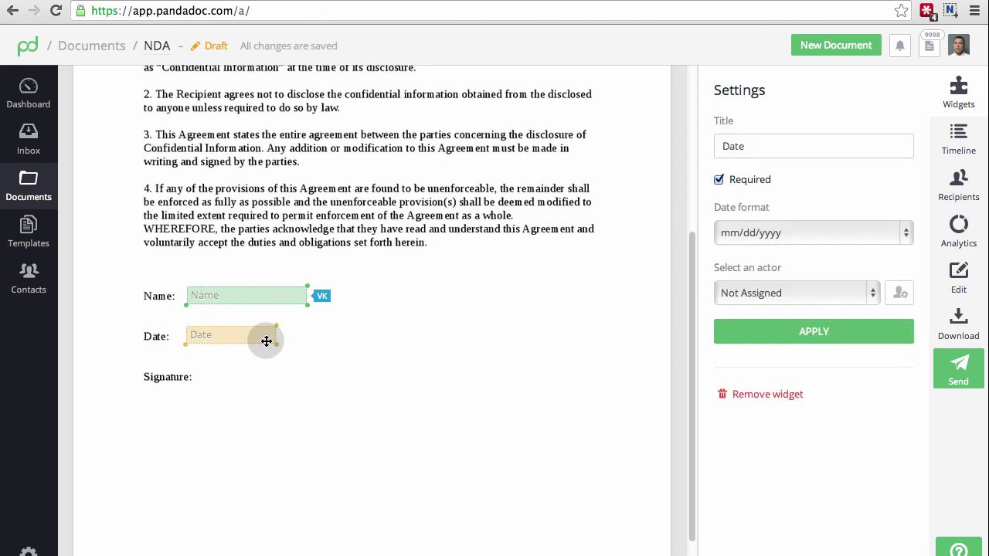
left_click(795, 292)
left_click(753, 300)
left_click(771, 332)
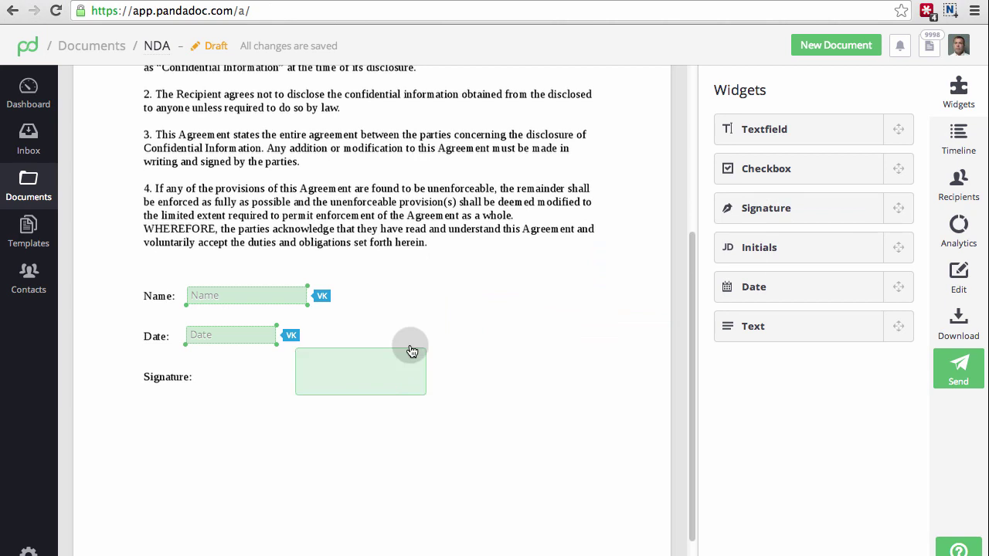
Step: Place a Signature box beside Signature: assigned to the recipient
left_click_drag(767, 228, 264, 376)
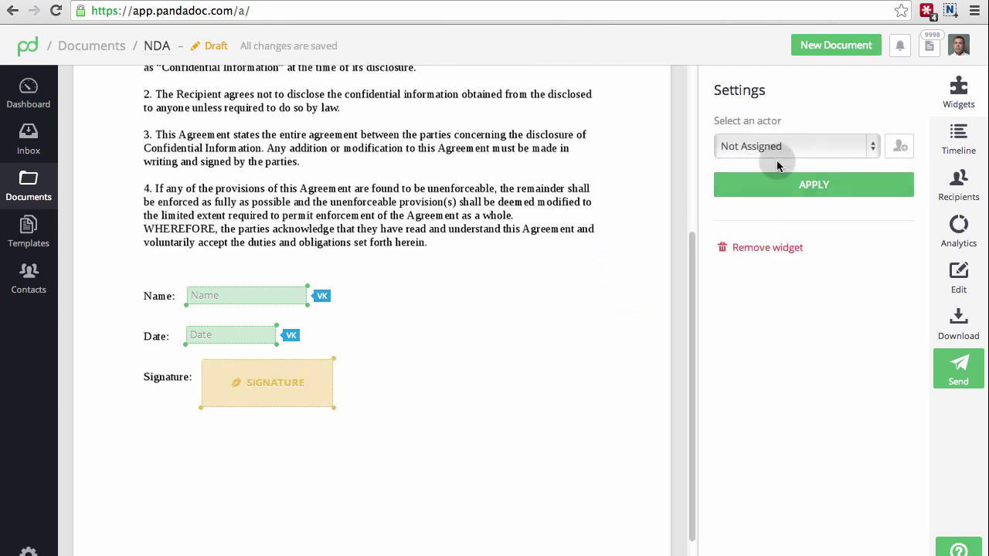
left_click(777, 160)
left_click(789, 186)
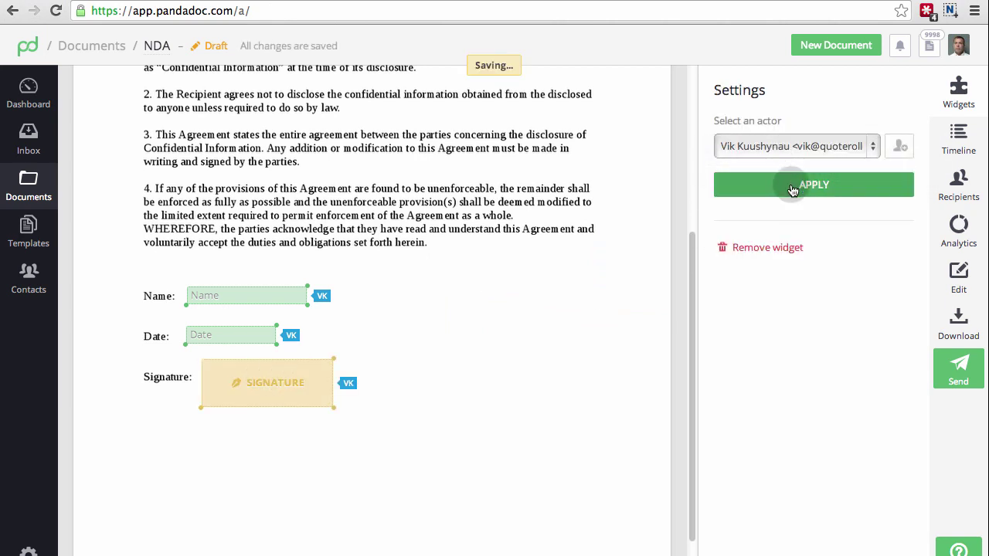
Step: Send the NDA with the note 'Hi Vik! Please review and sign this NDA. Thanks in advance, Alex'
left_click(949, 377)
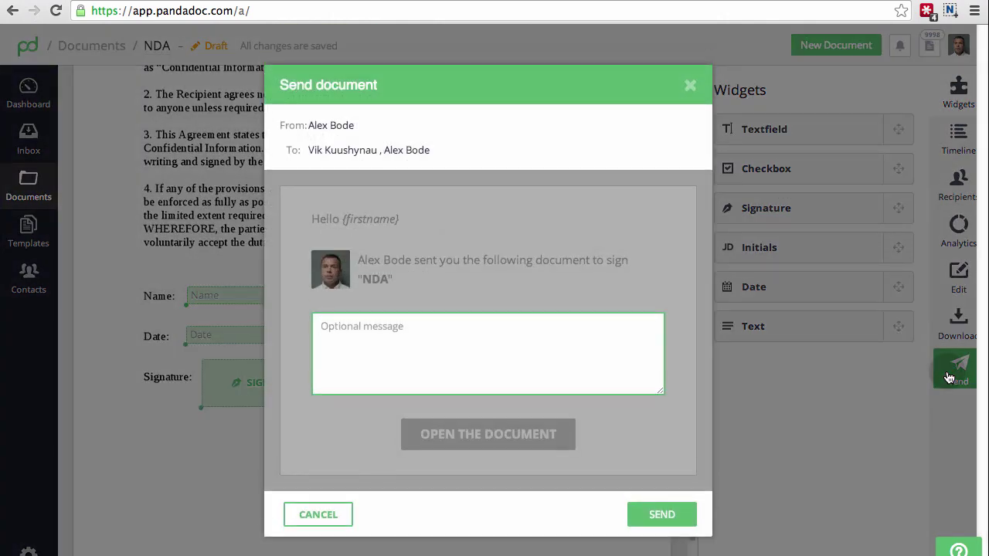
type("Hi Vik!")
key("Return")
key("Return")
type("Please revie")
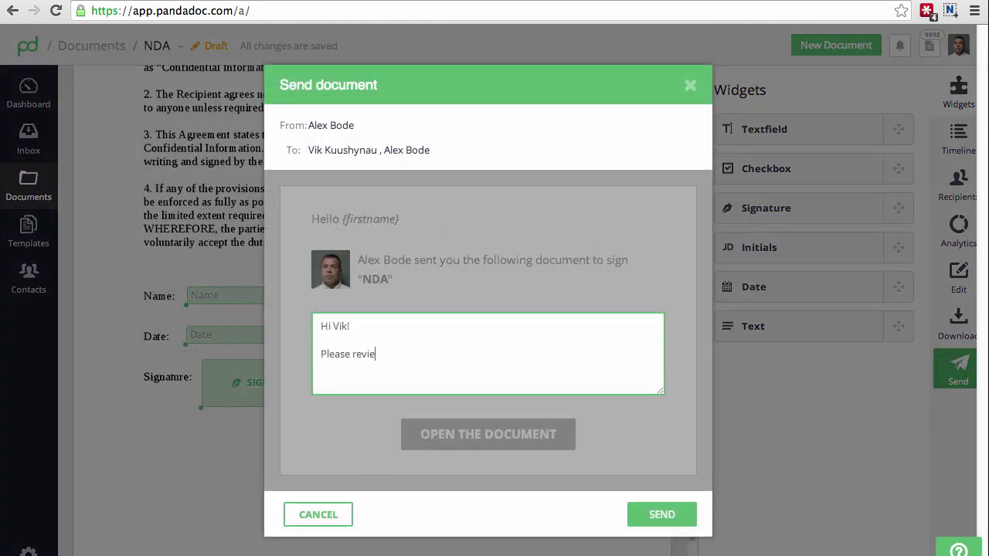
type("w and sign this NDA.")
key("Return")
key("Return")
type("T")
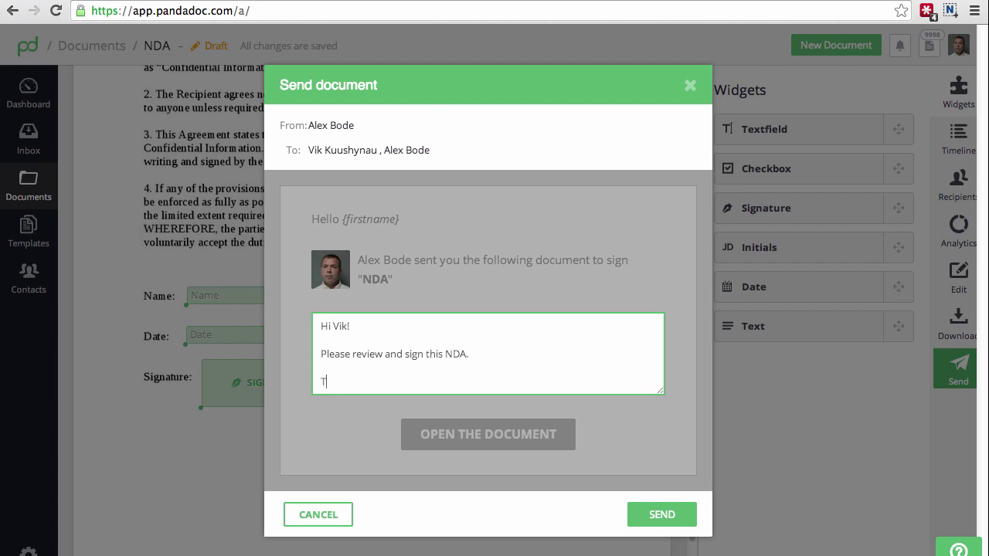
type("hanks in advance,")
key("Return")
type("Alex")
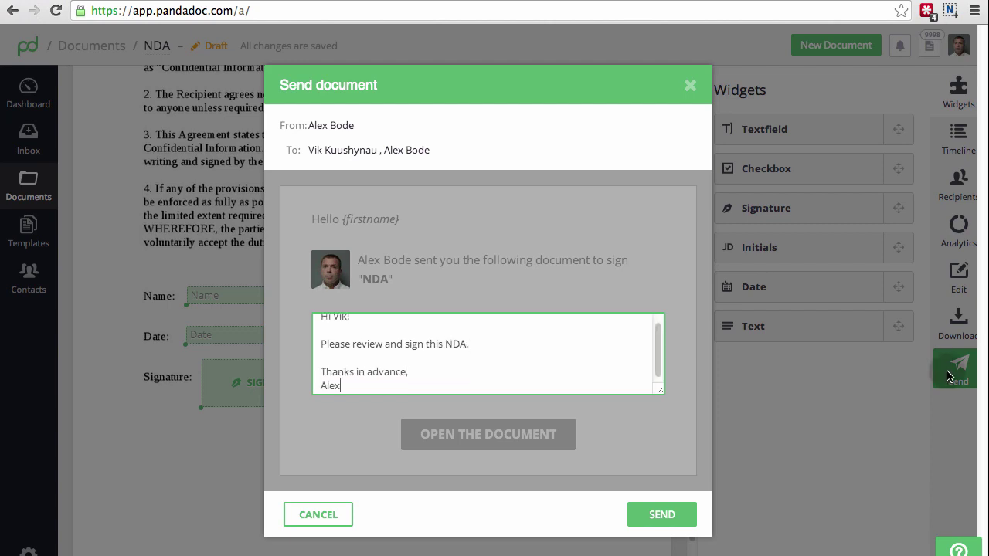
left_click(669, 515)
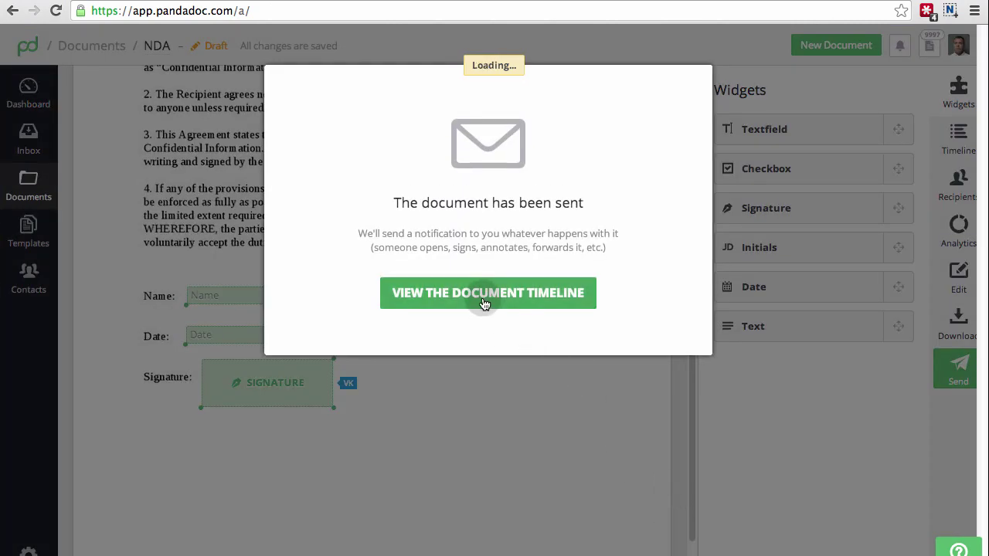
left_click(484, 302)
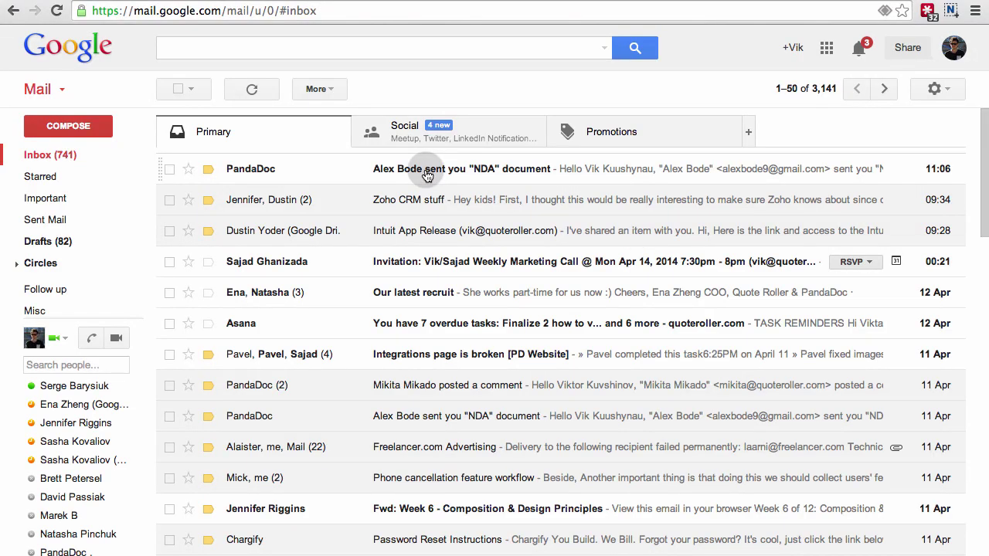
Step: Open the PandaDoc NDA invitation email in Gmail and follow its Open the Document link
left_click(425, 170)
scroll(691, 306, "down", 3)
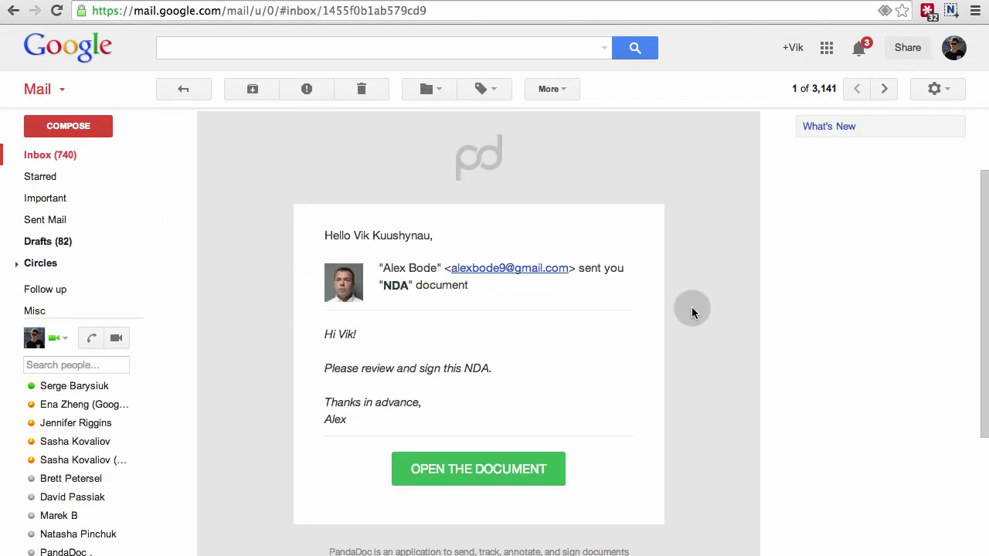
left_click(454, 469)
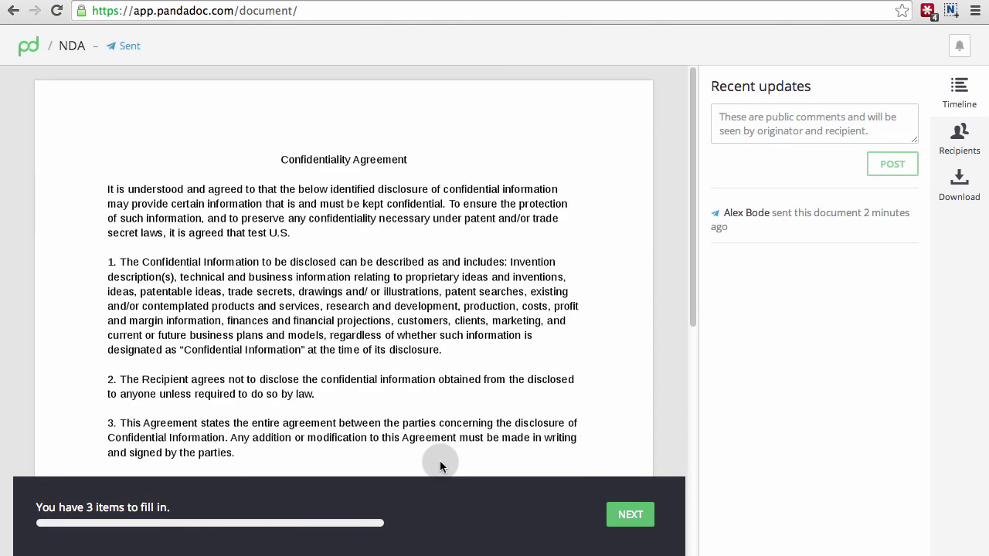
left_click(630, 516)
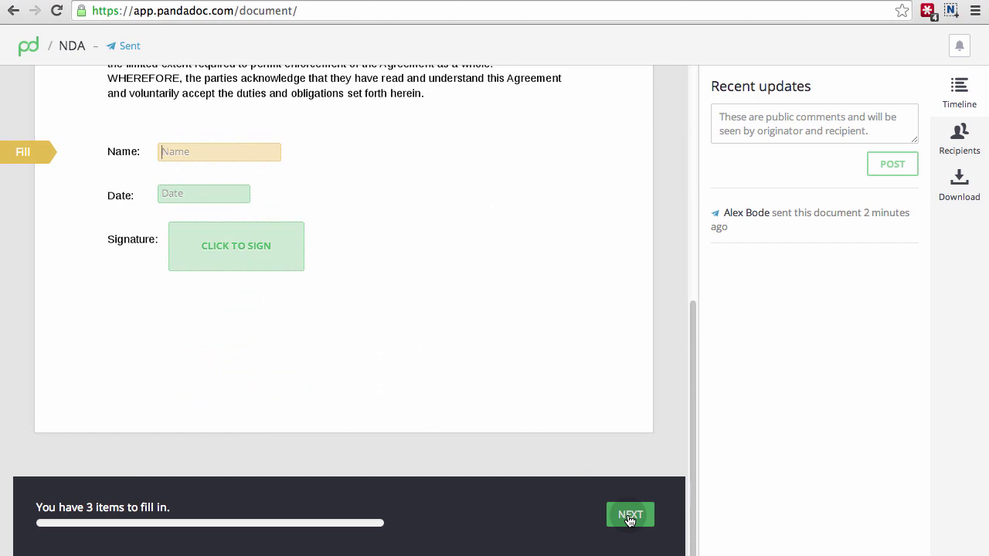
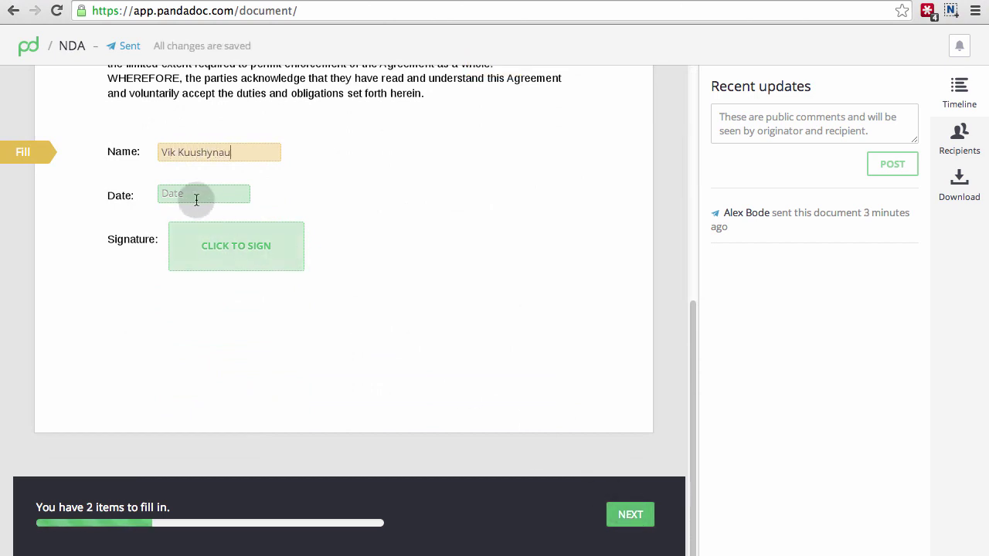
left_click(196, 200)
left_click(228, 168)
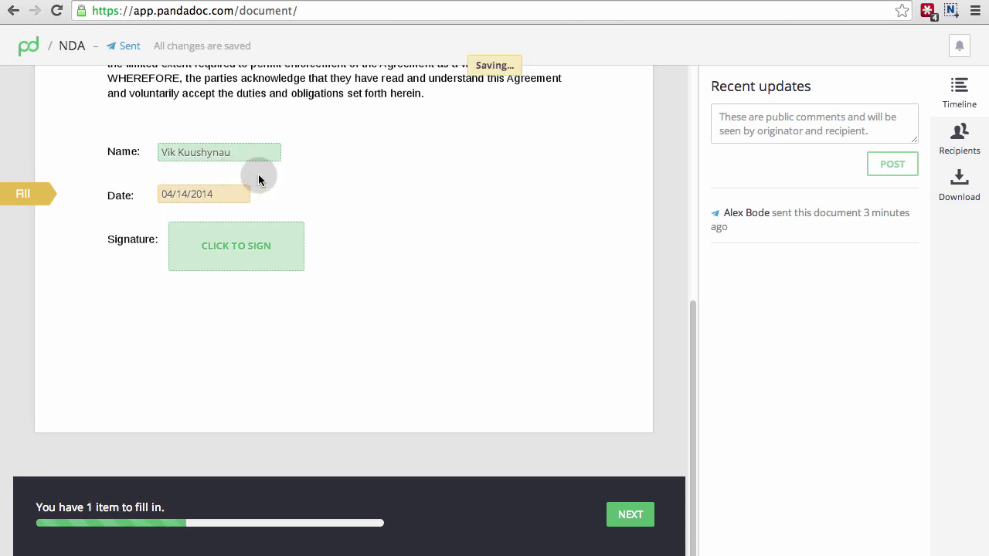
Step: Sign with the fifth, fine-script typed signature style and submit the completed NDA
left_click(221, 254)
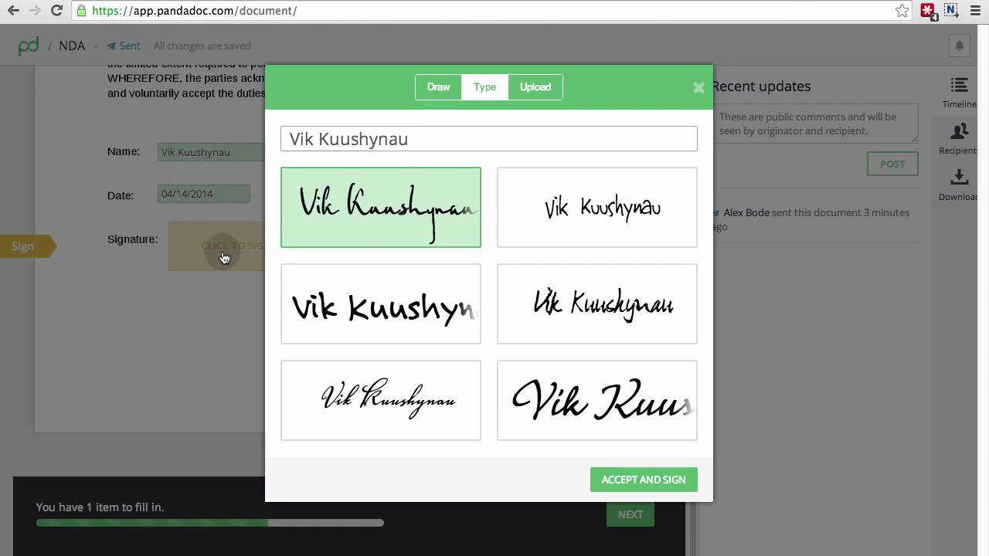
left_click(433, 89)
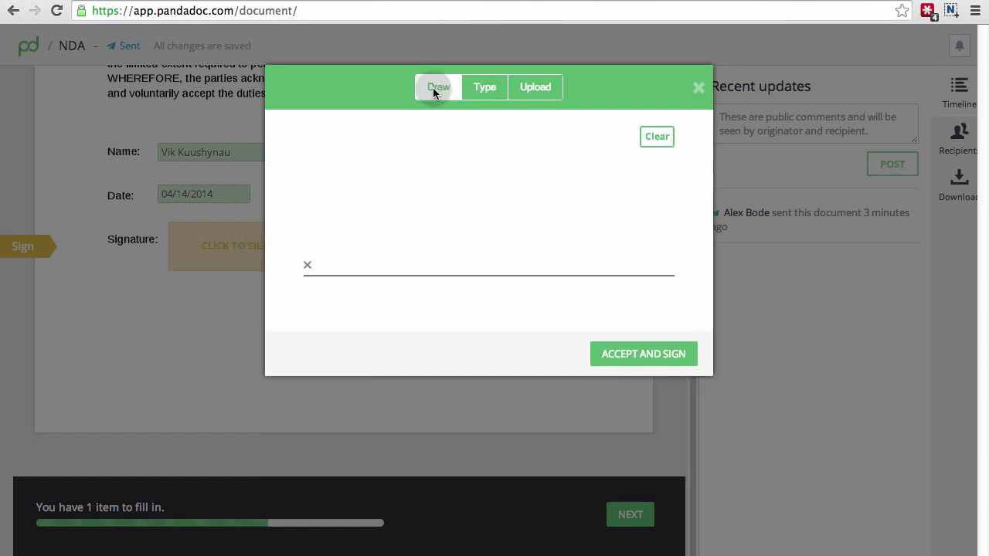
left_click(538, 88)
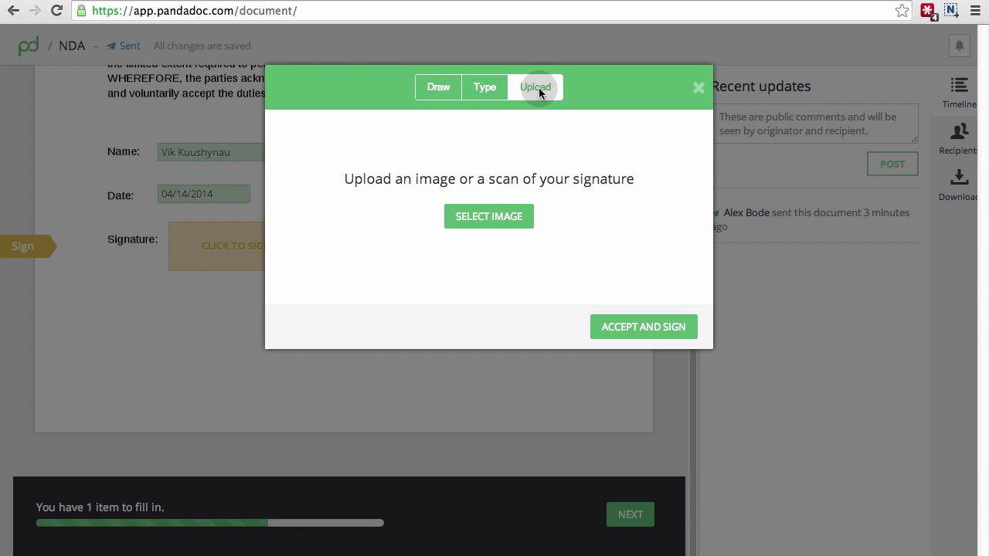
left_click(479, 86)
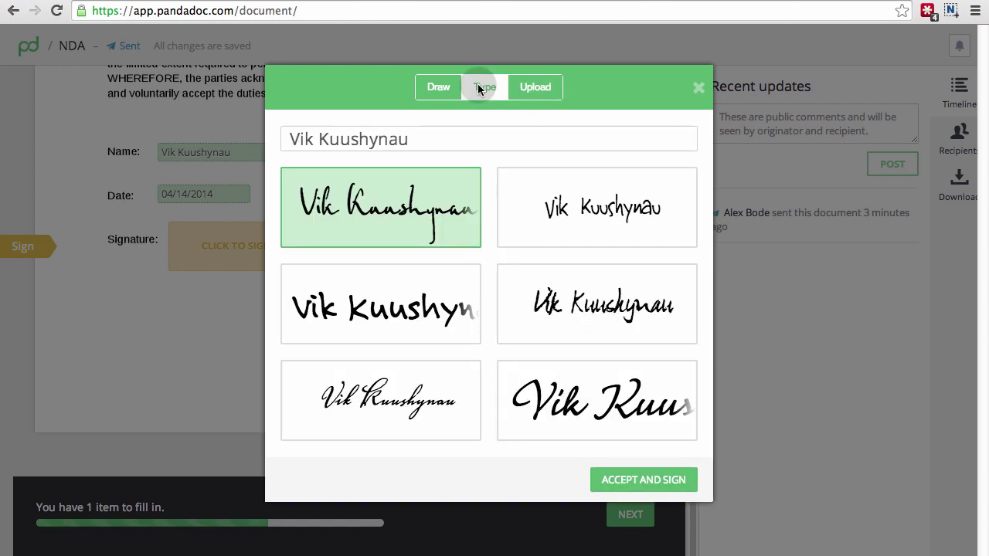
left_click(371, 397)
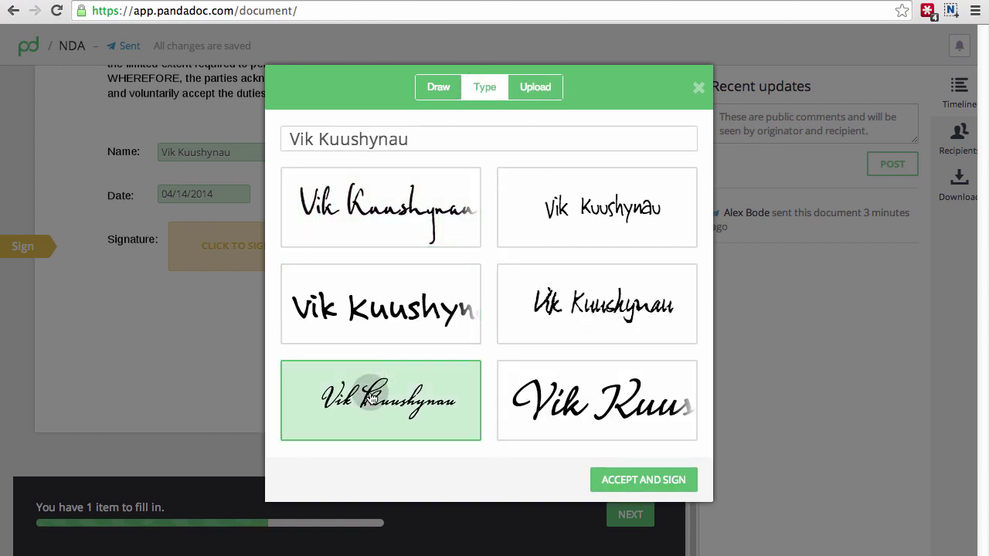
left_click(666, 484)
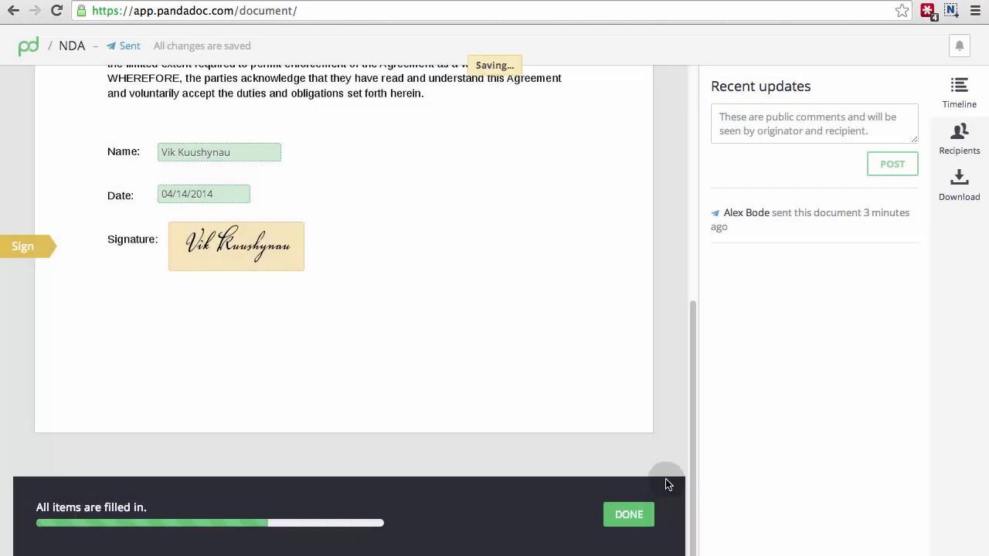
left_click(622, 515)
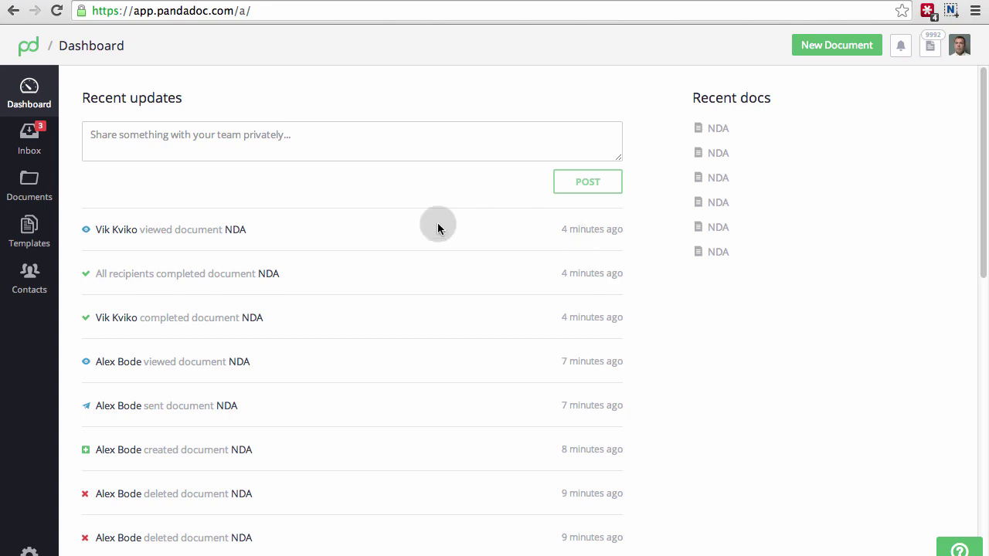
Step: Open the completed NDA from the Documents list and scroll down to its signed fields
left_click(30, 192)
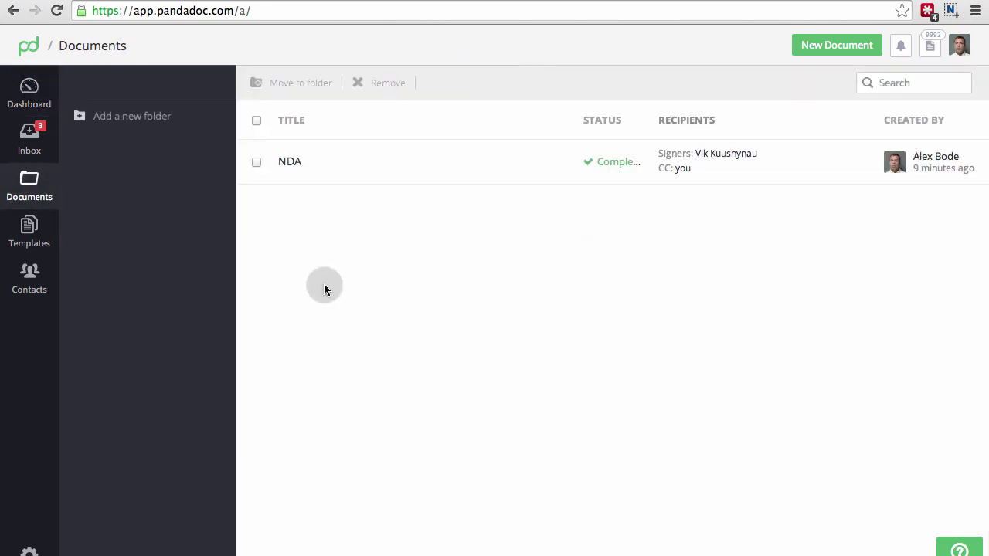
left_click(289, 162)
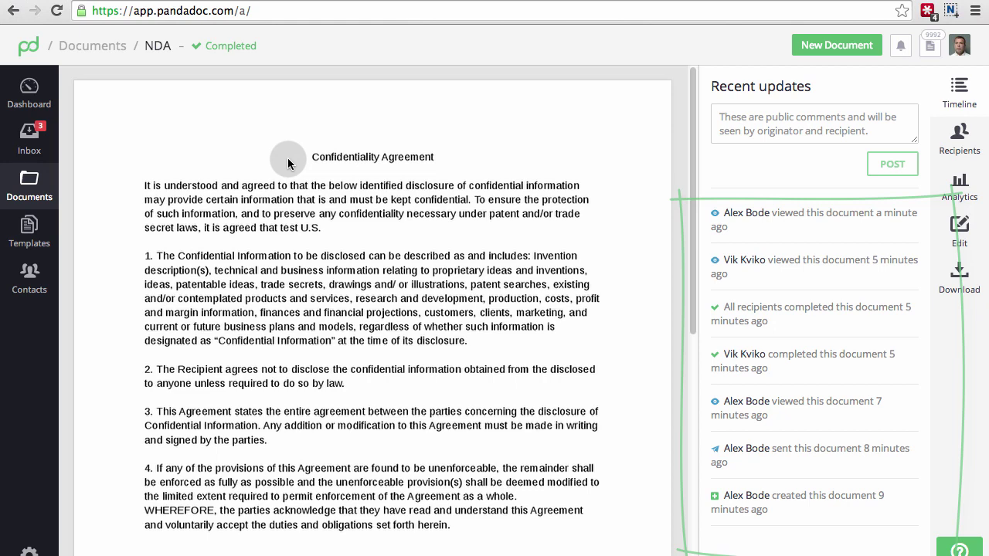
scroll(287, 158, "down", 3)
scroll(297, 185, "down", 5)
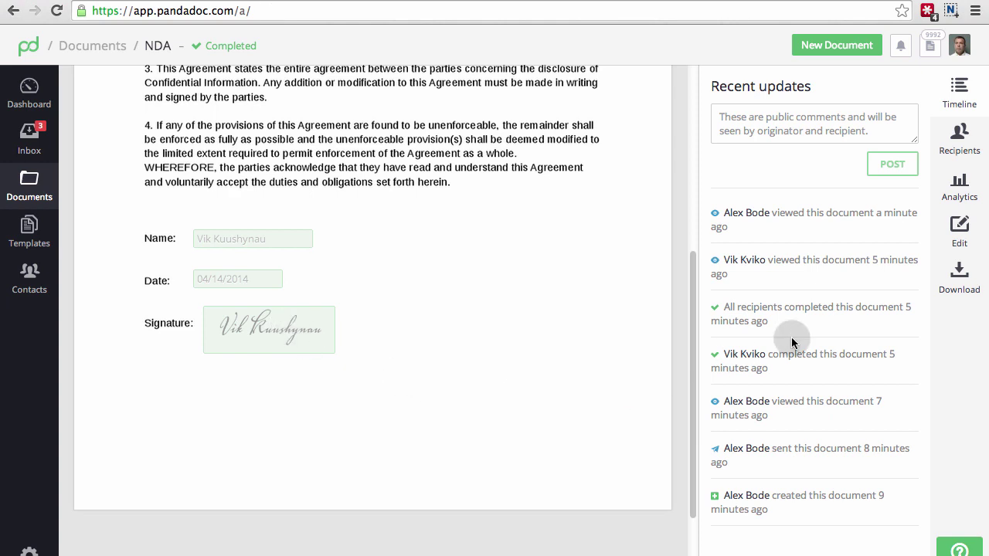
Step: Download the signed NDA-Rev1.pdf and scroll through it to the Signature Certificate page
left_click(963, 282)
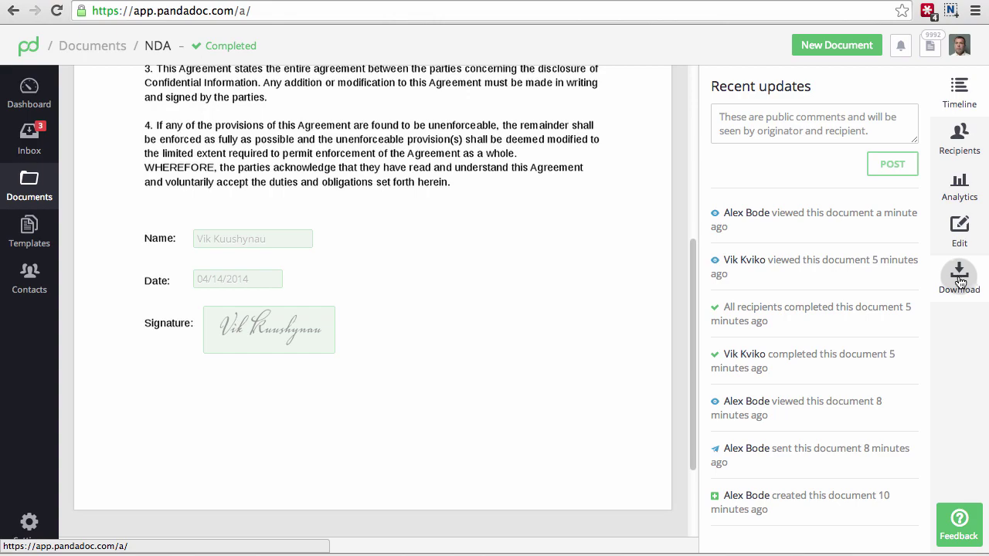
left_click(91, 544)
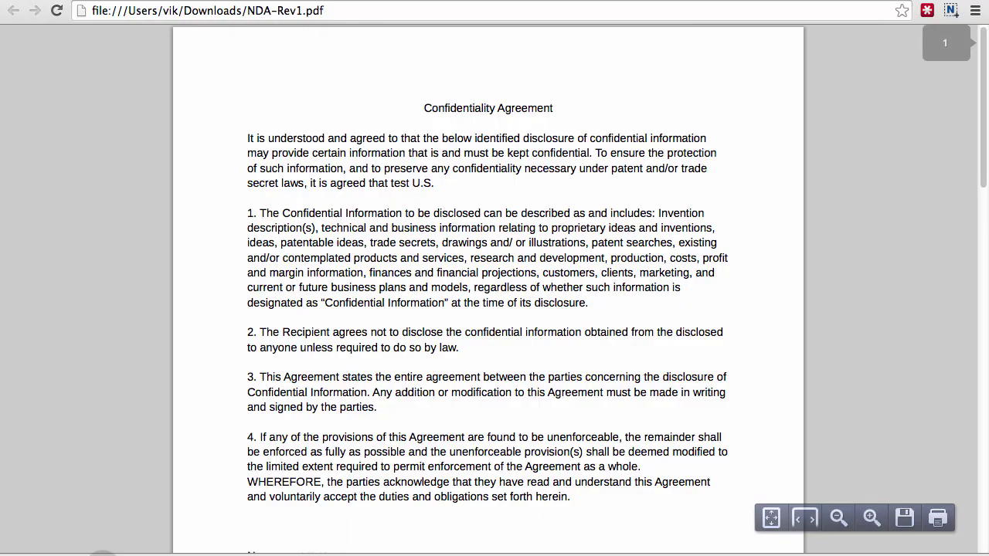
scroll(474, 320, "down", 5)
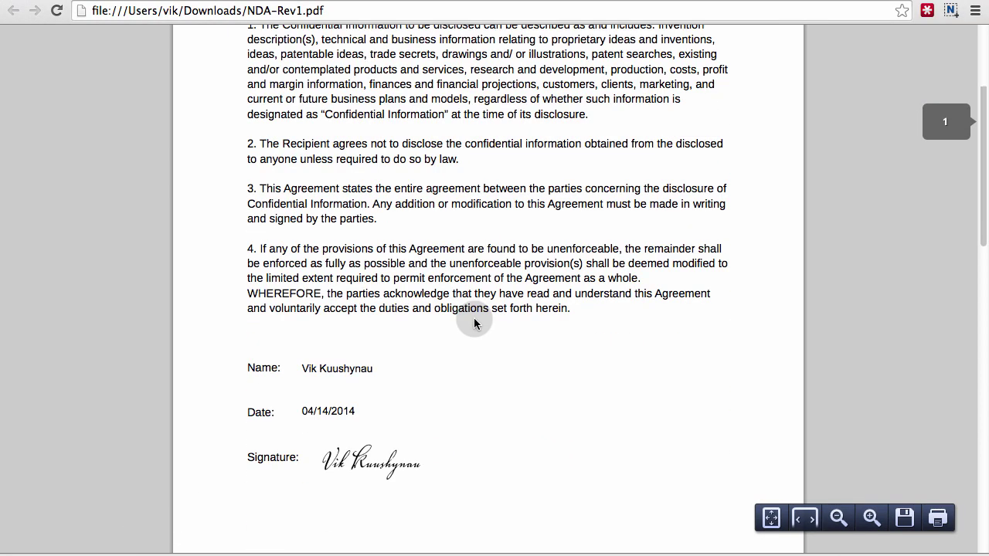
scroll(475, 317, "down", 3)
scroll(474, 325, "down", 3)
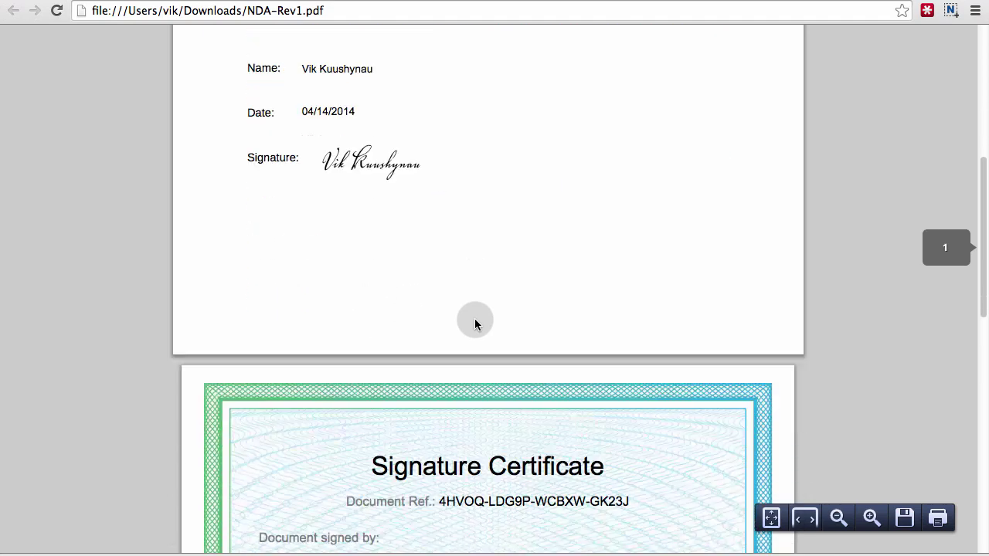
scroll(474, 324, "down", 5)
scroll(474, 325, "down", 1)
scroll(474, 328, "down", 1)
scroll(474, 327, "down", 1)
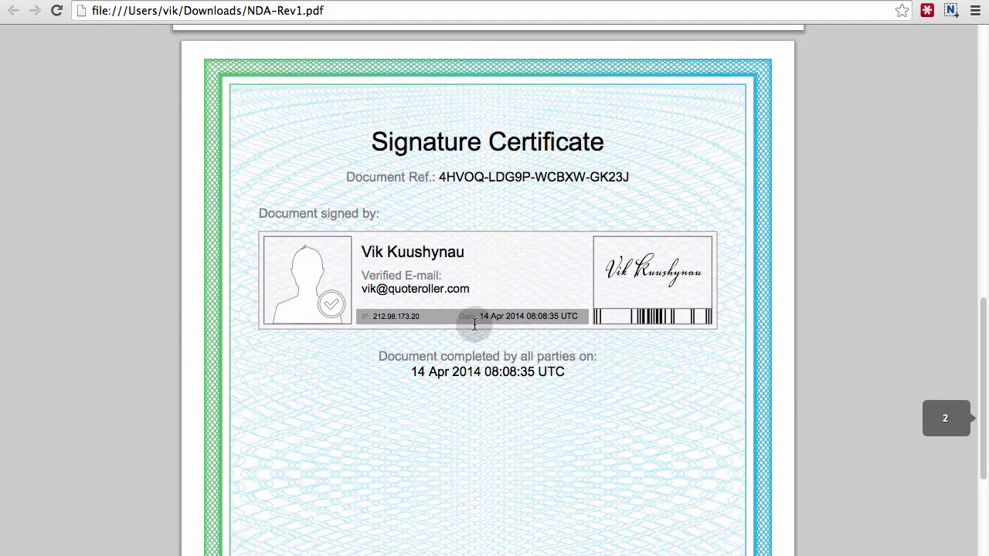
scroll(475, 329, "down", 1)
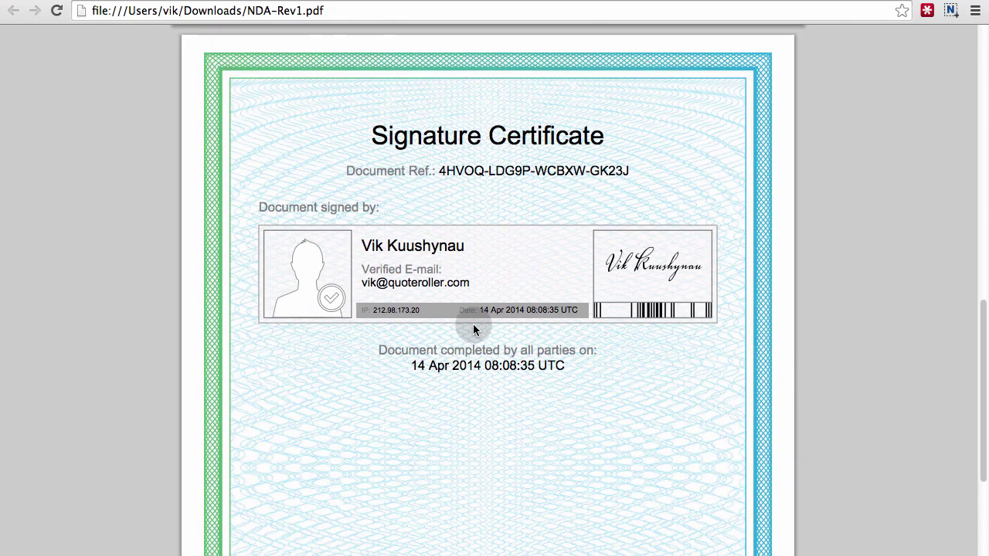